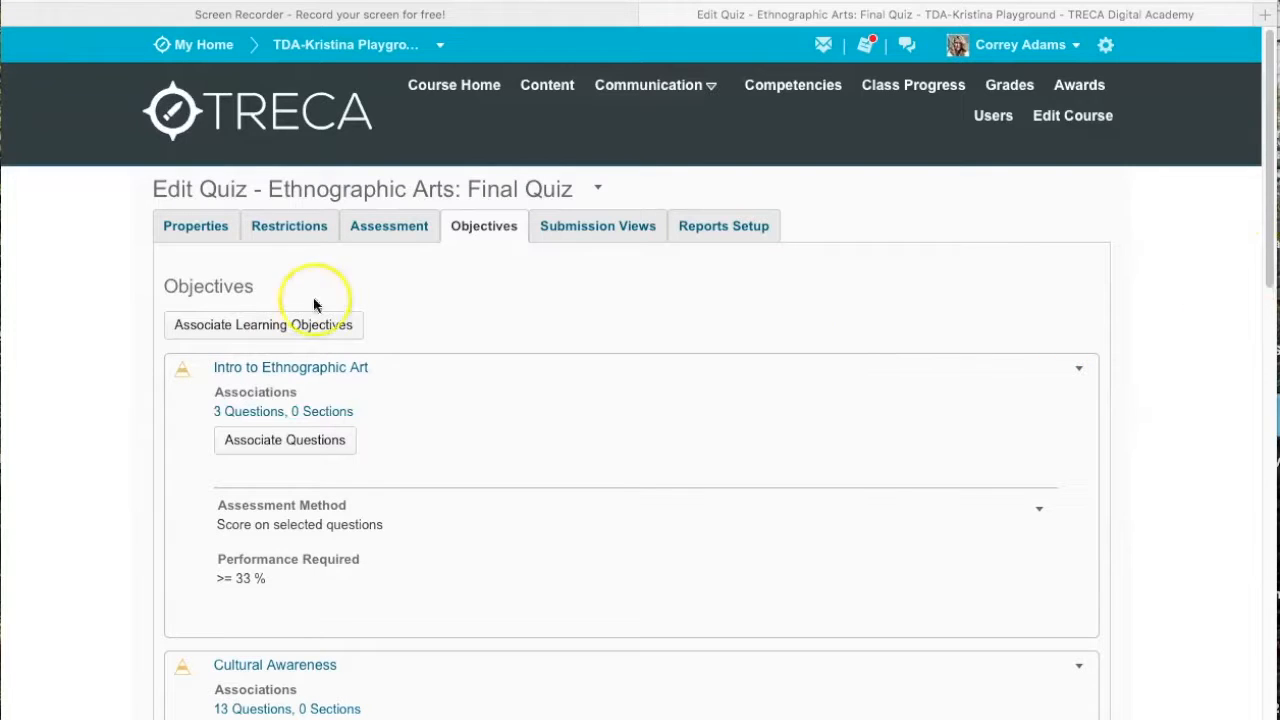
Step: Associate the African Art learning objective, found under Art History > Ethnographic Arts, with the quiz
click(215, 333)
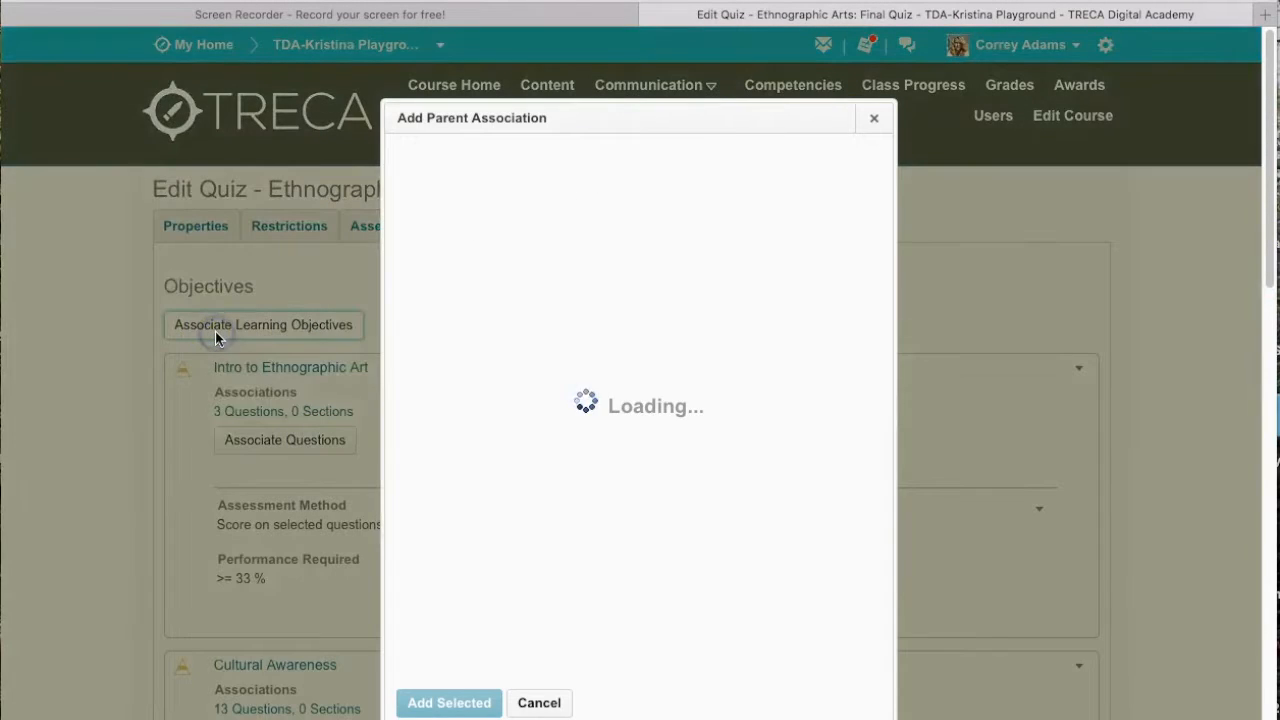
click(432, 397)
click(449, 424)
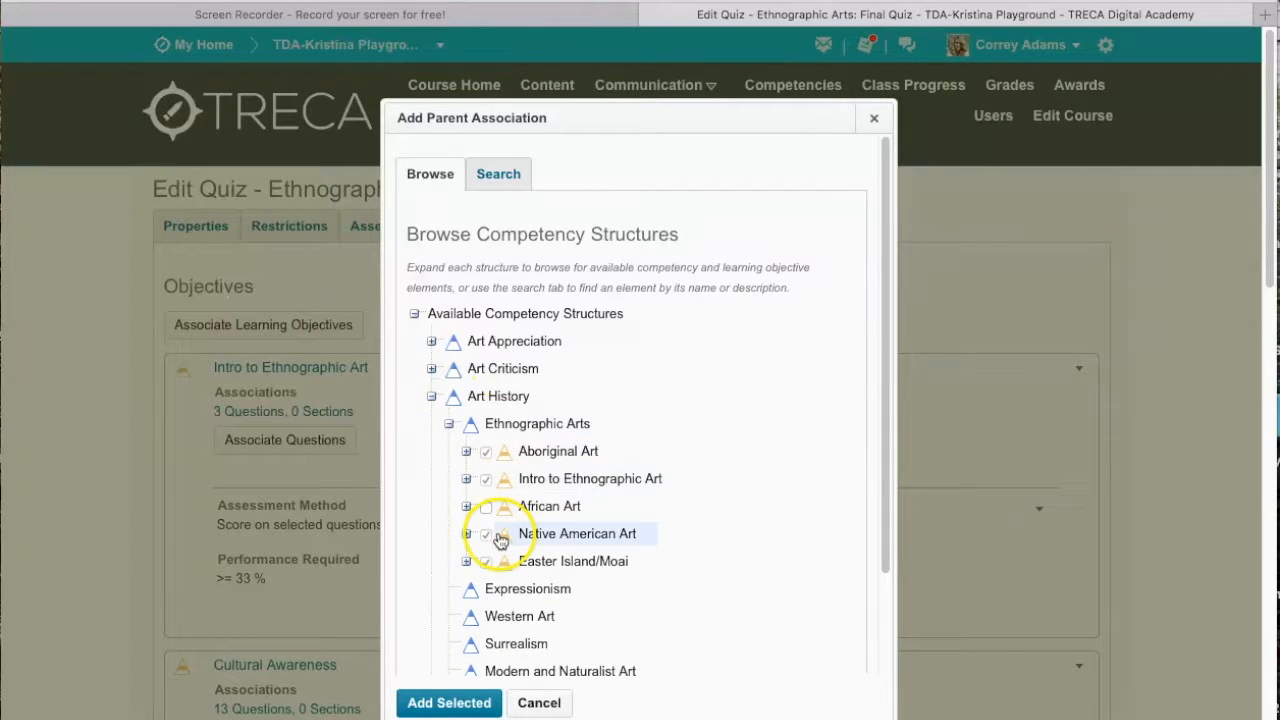
click(486, 510)
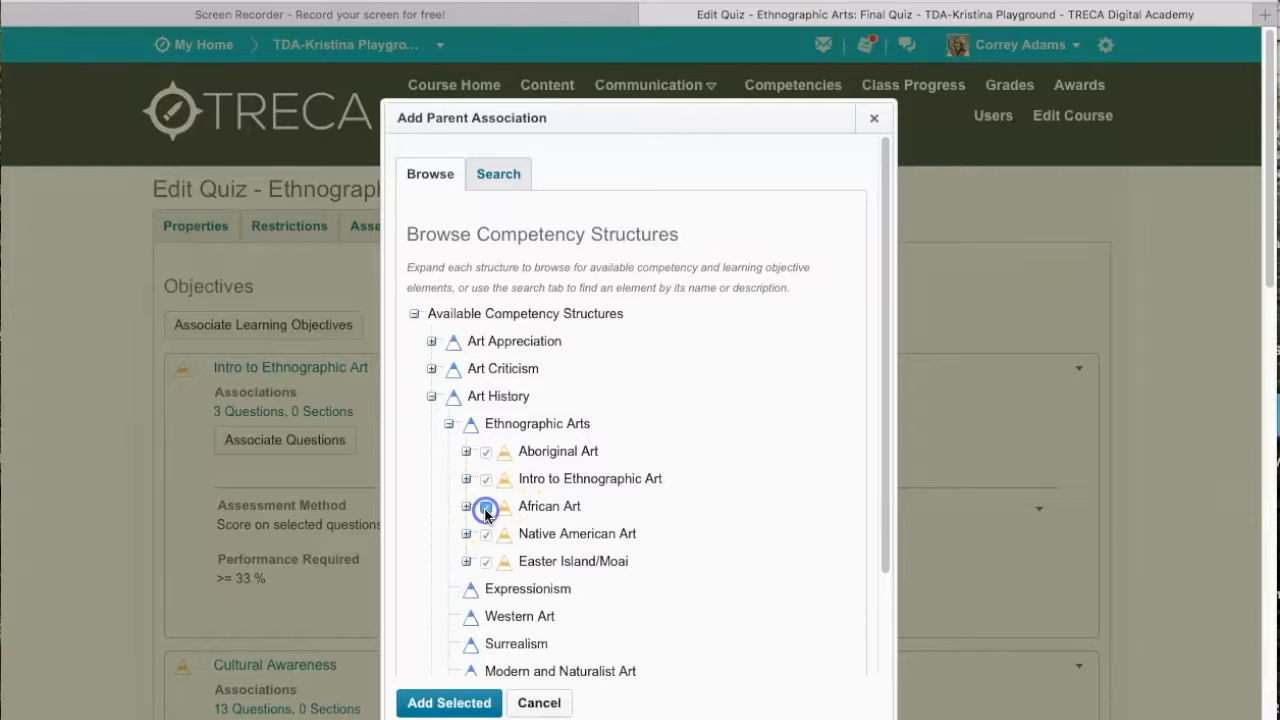
click(448, 703)
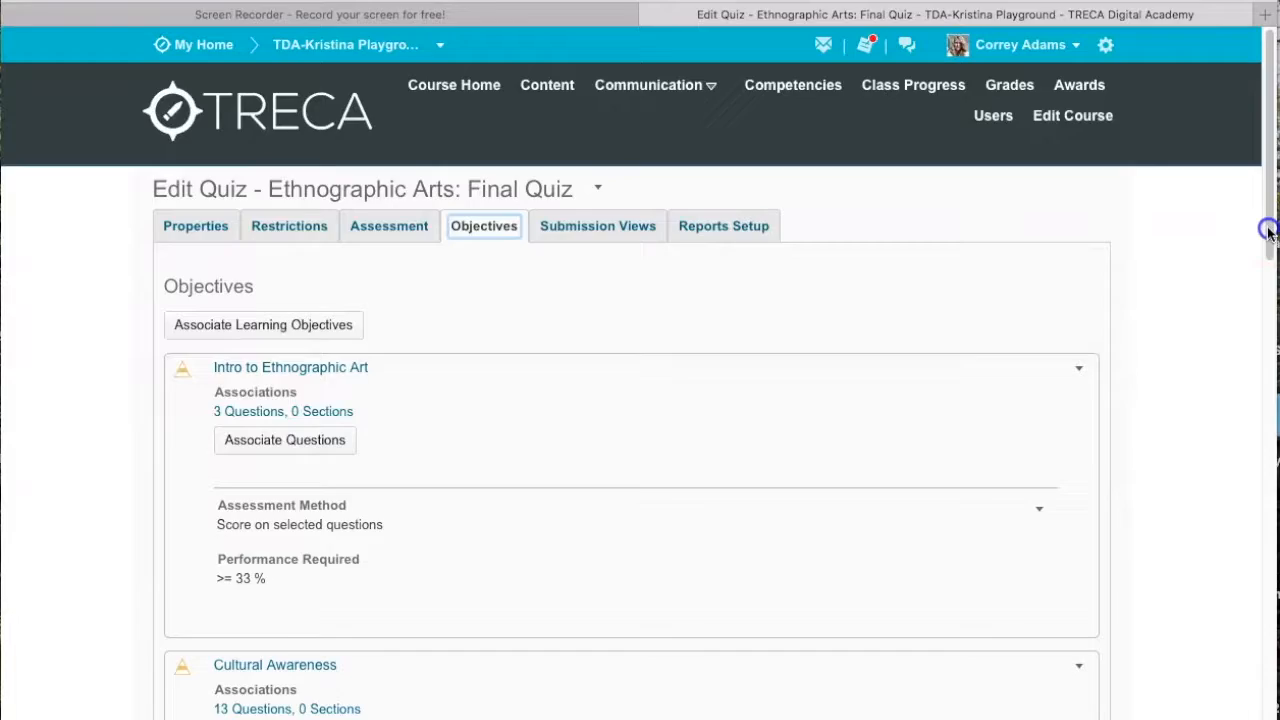
Step: Add an assessment to the African Art objective using the "Score on selected questions" method
scroll(1271, 229, down, 10)
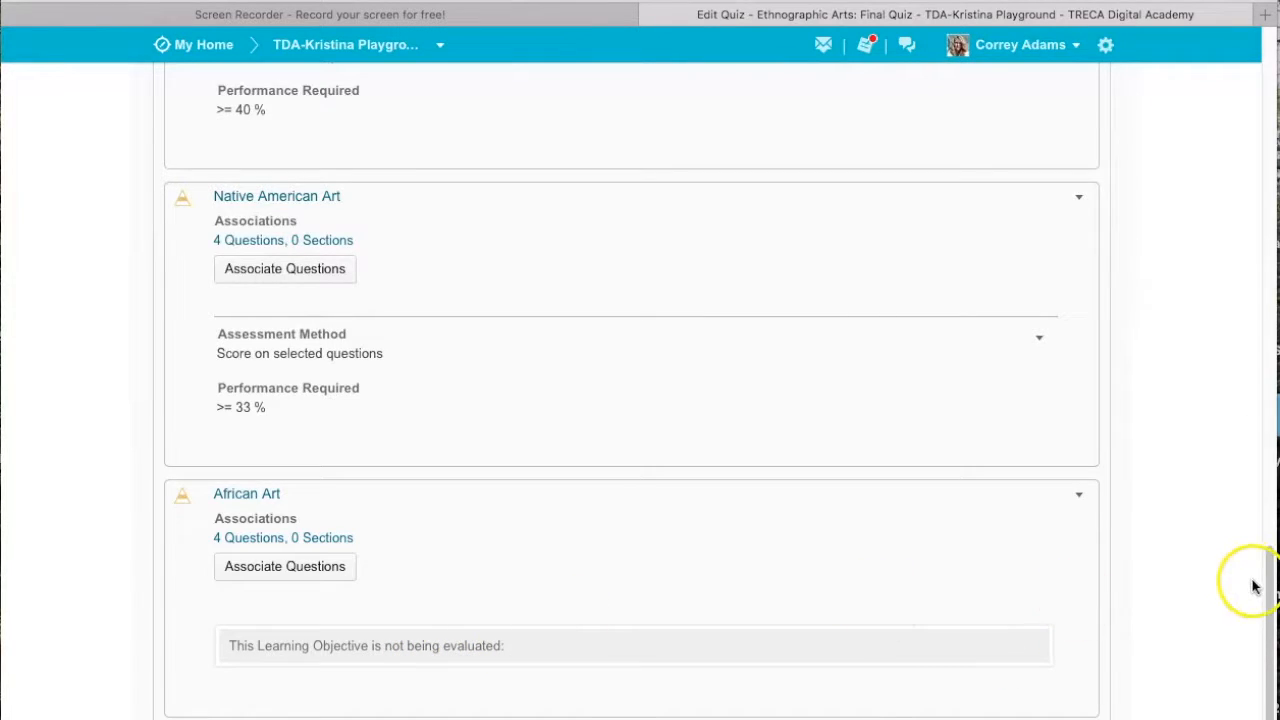
scroll(1271, 596, up, 2)
scroll(1270, 590, down, 2)
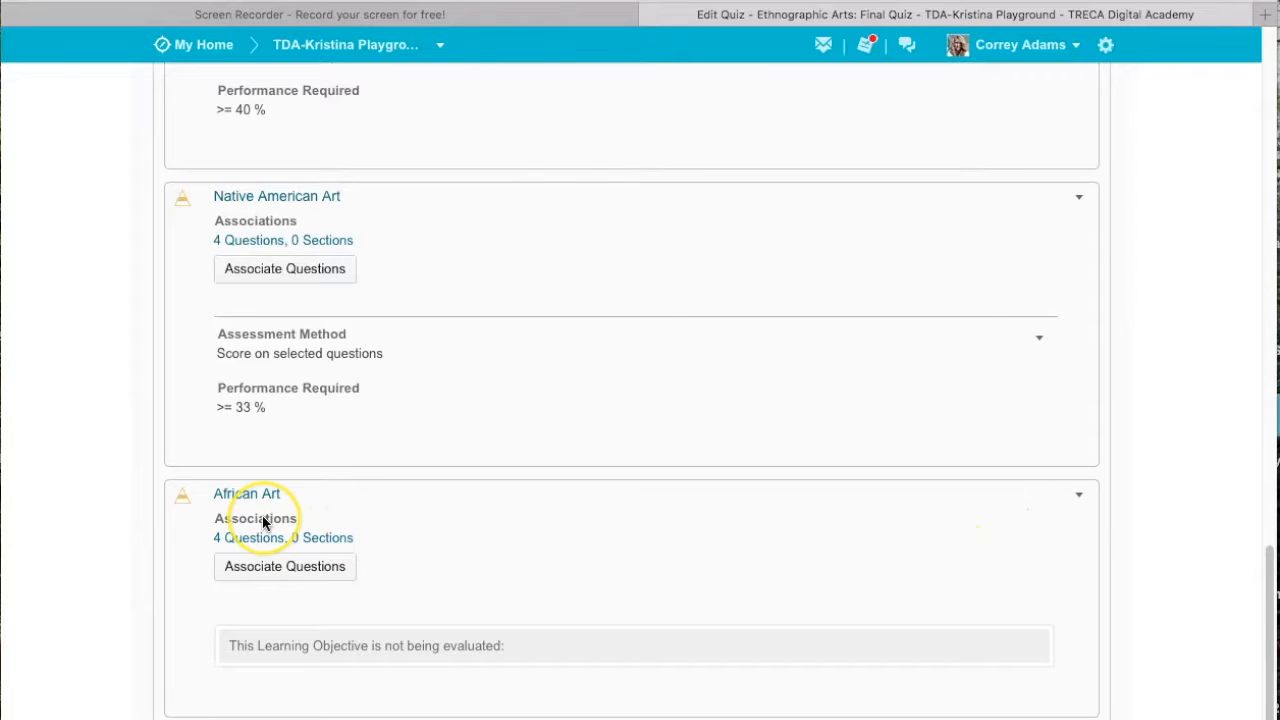
click(1077, 496)
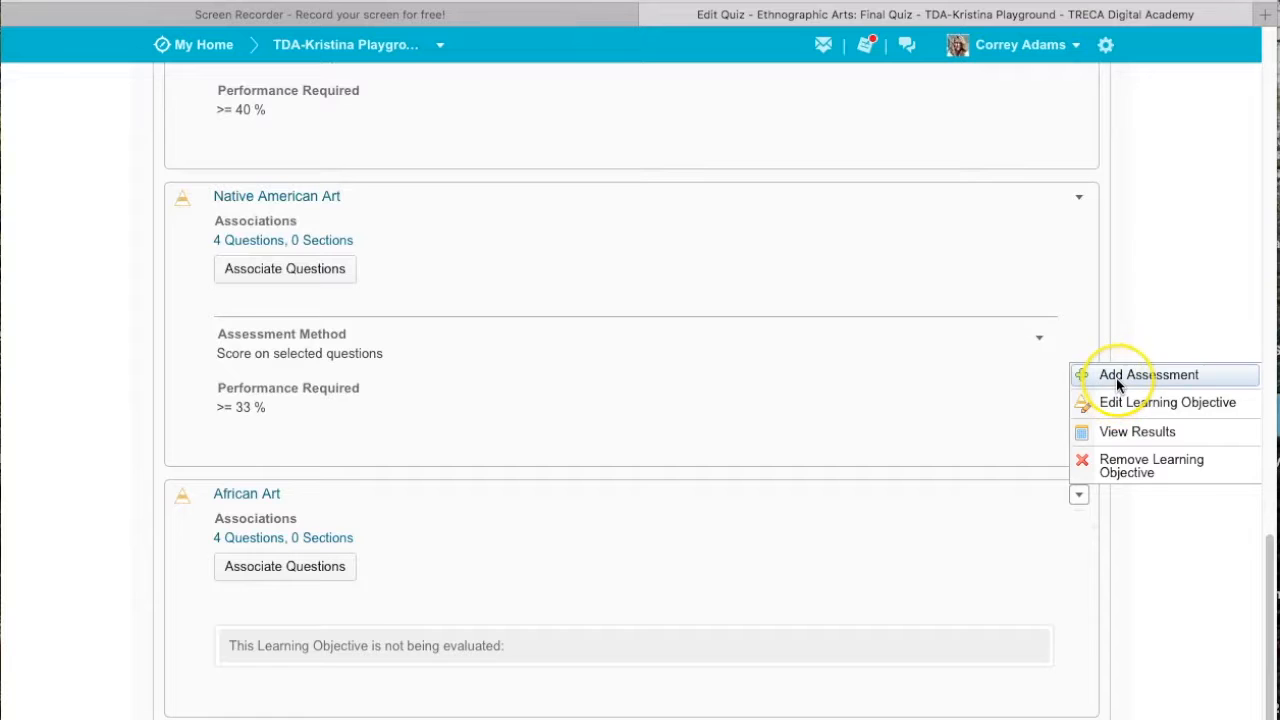
click(1117, 379)
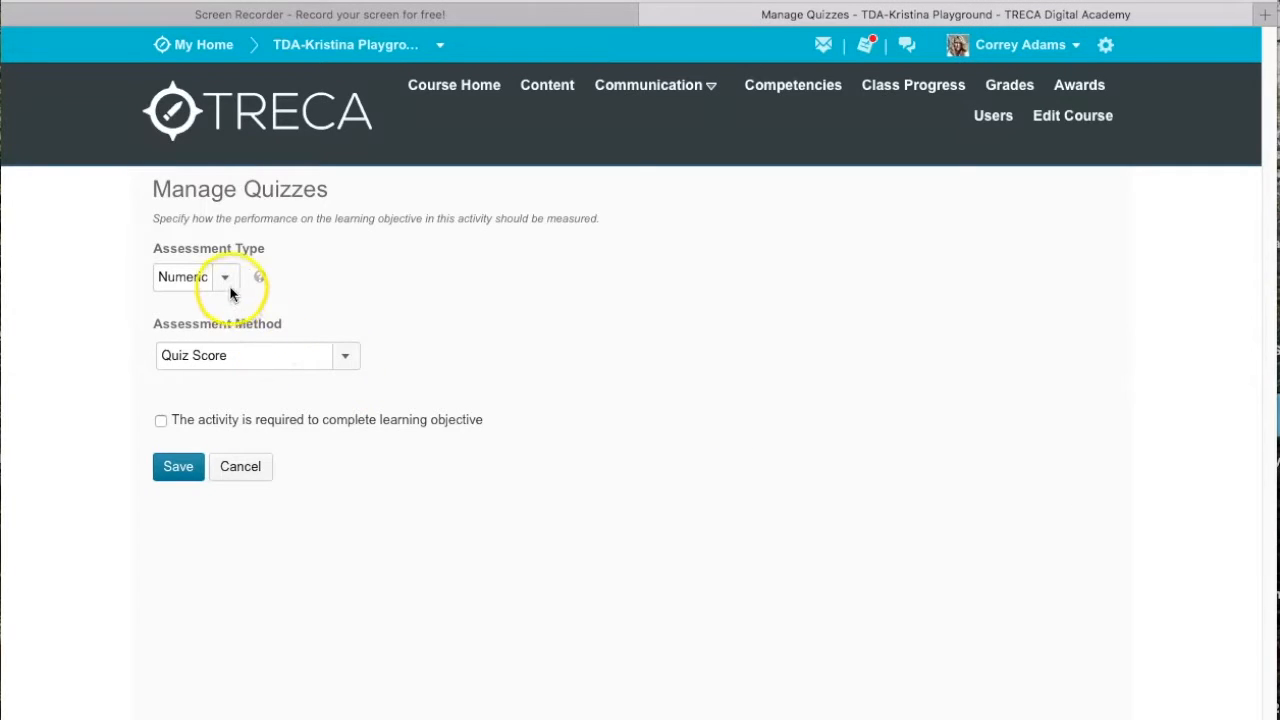
click(347, 360)
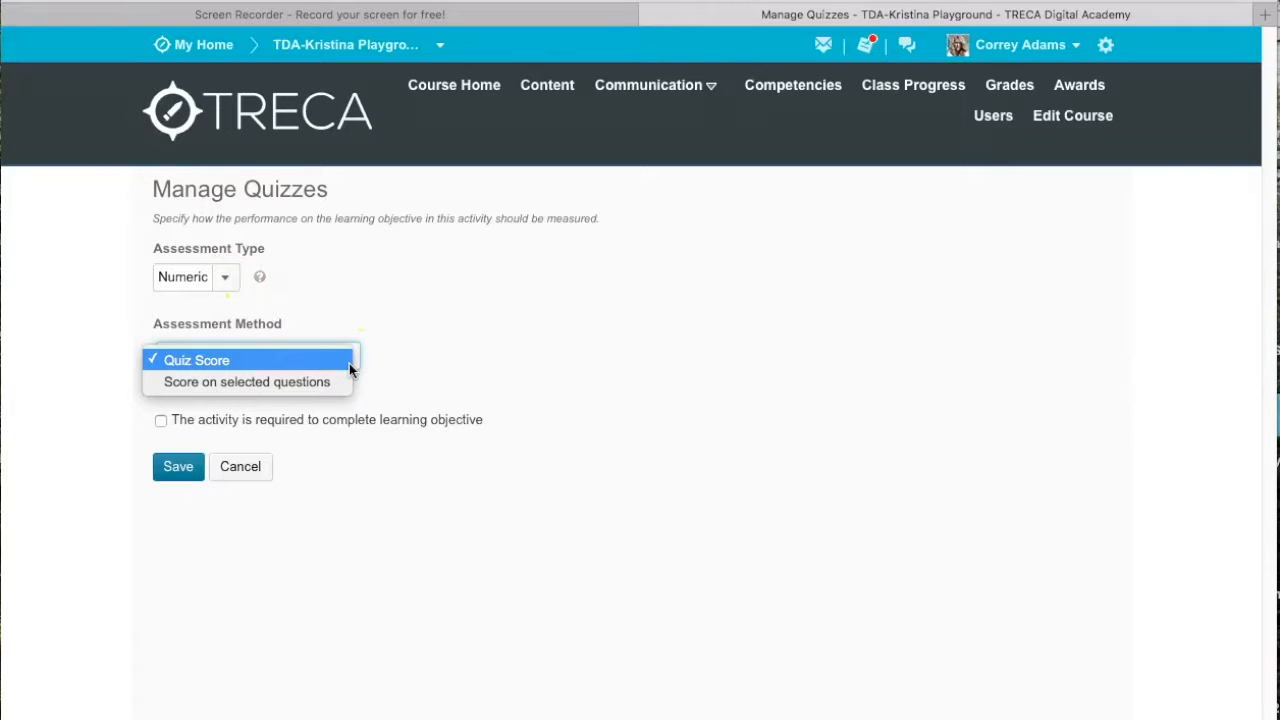
click(251, 470)
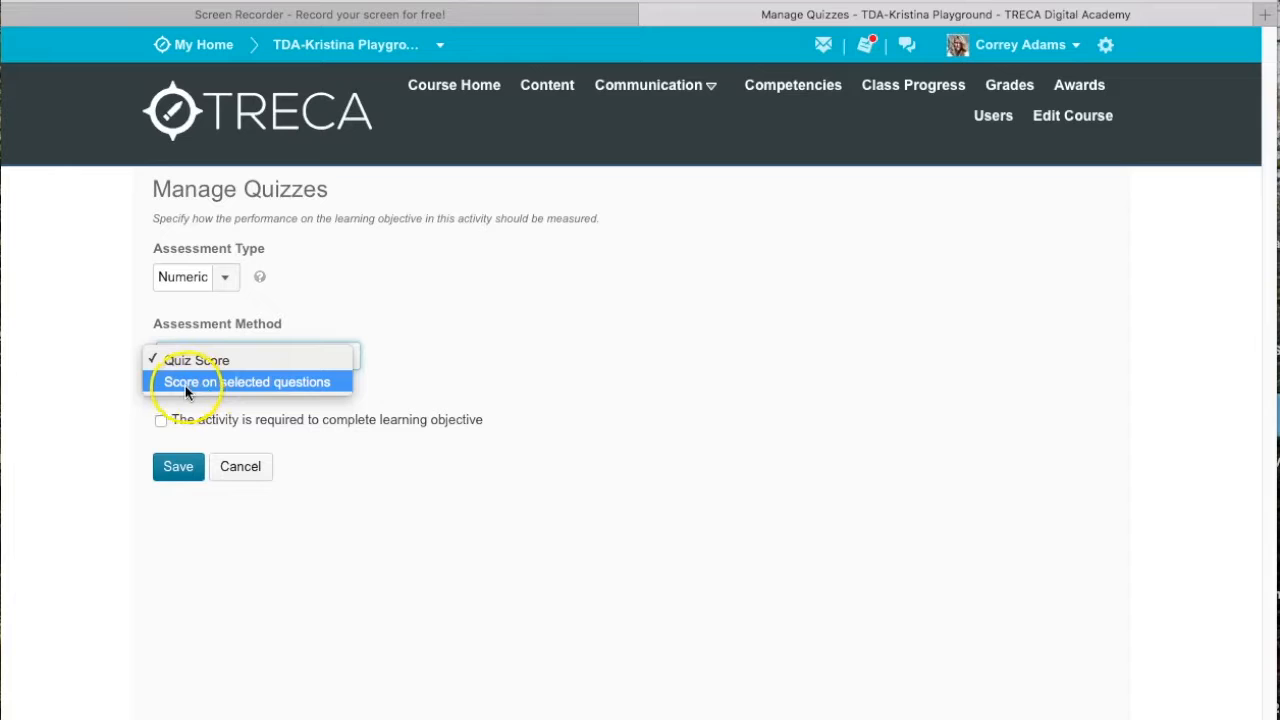
click(190, 384)
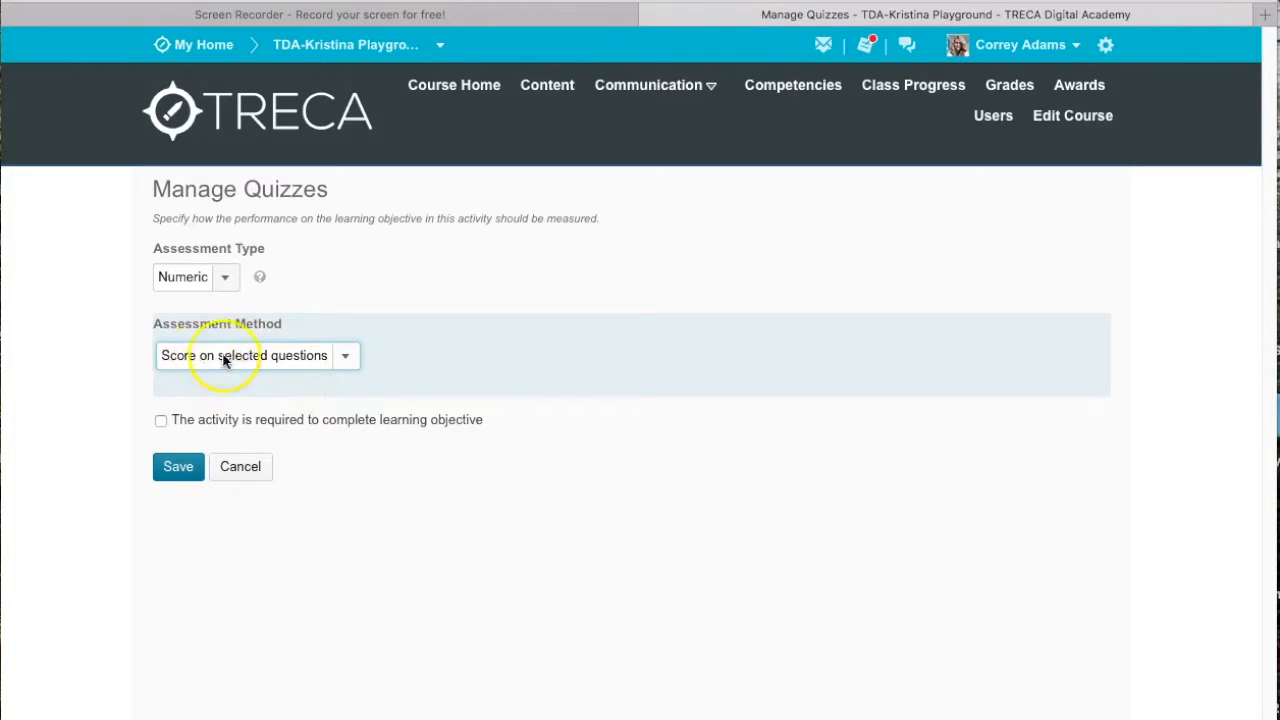
Step: Make the activity required to complete the learning objective with an overall threshold of >= 33 %, and save the assessment
click(161, 421)
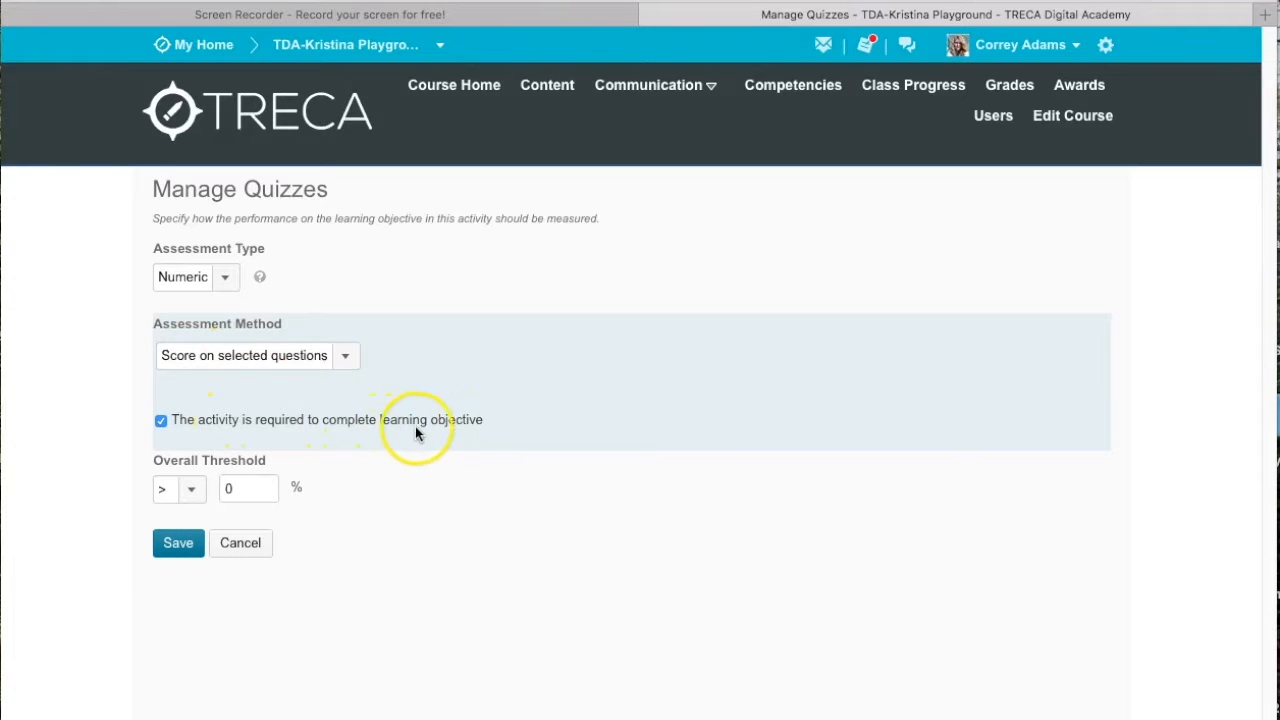
click(190, 490)
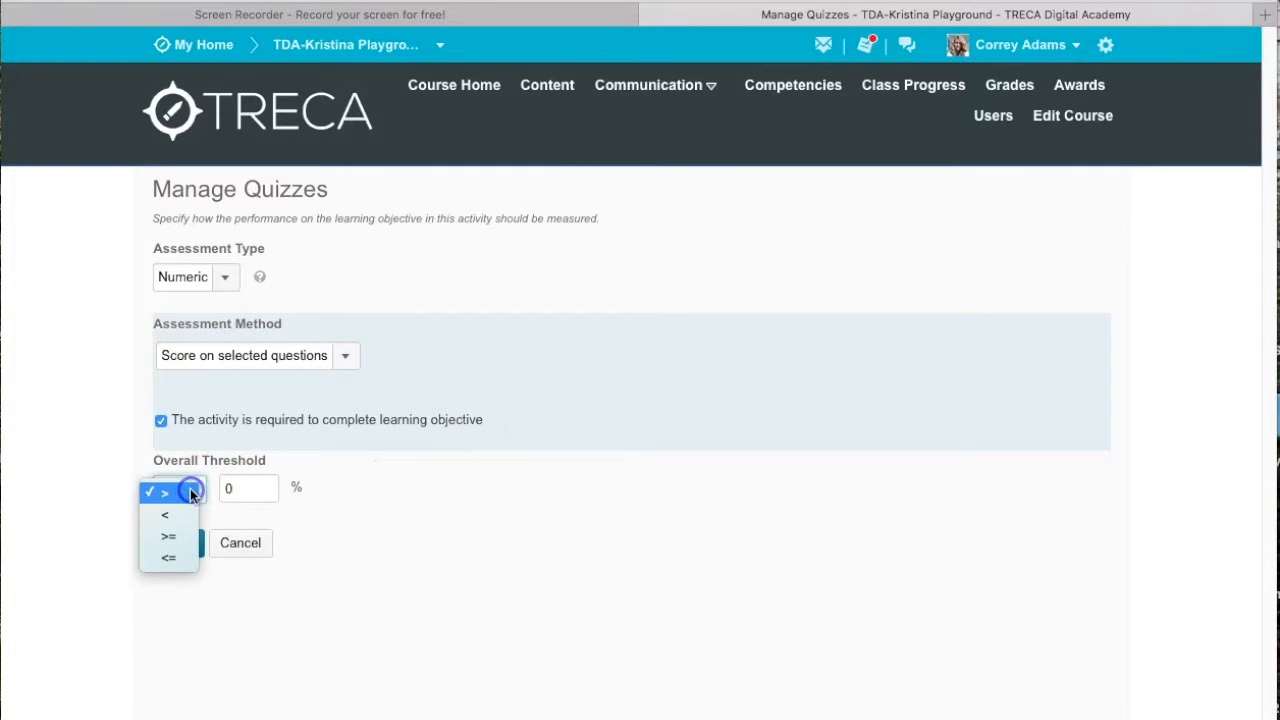
click(172, 538)
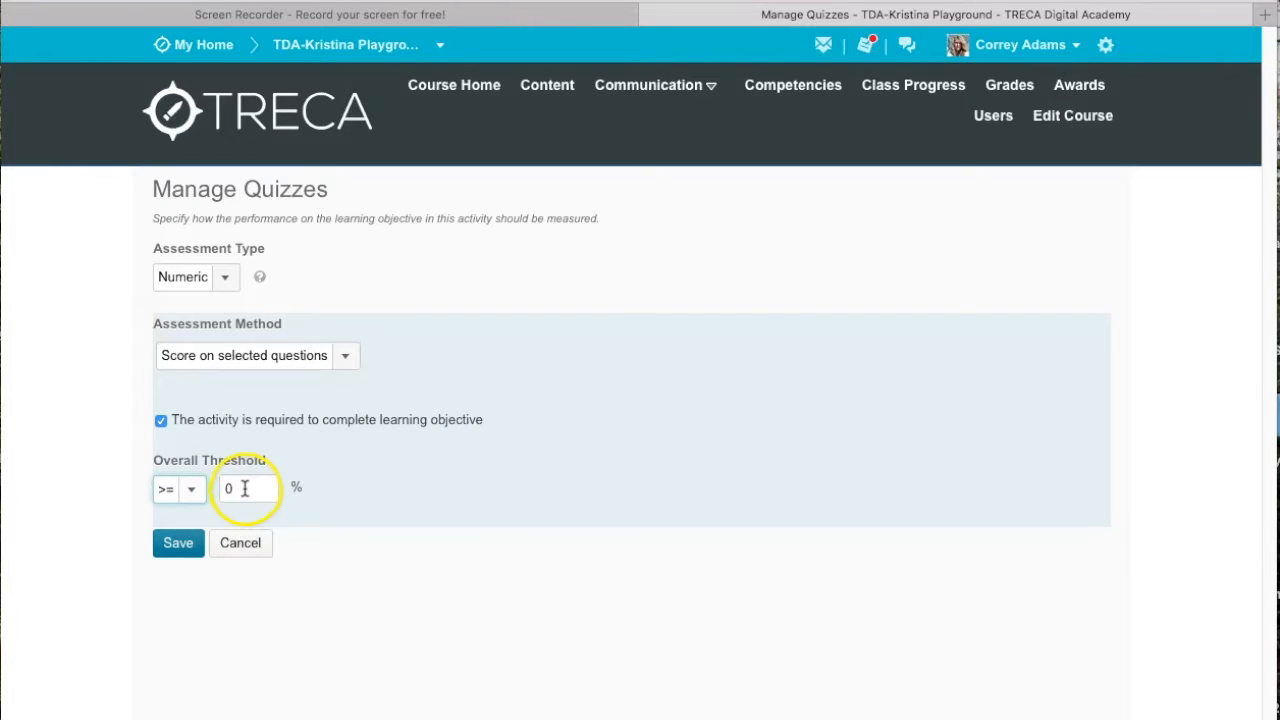
drag(244, 488, 223, 488)
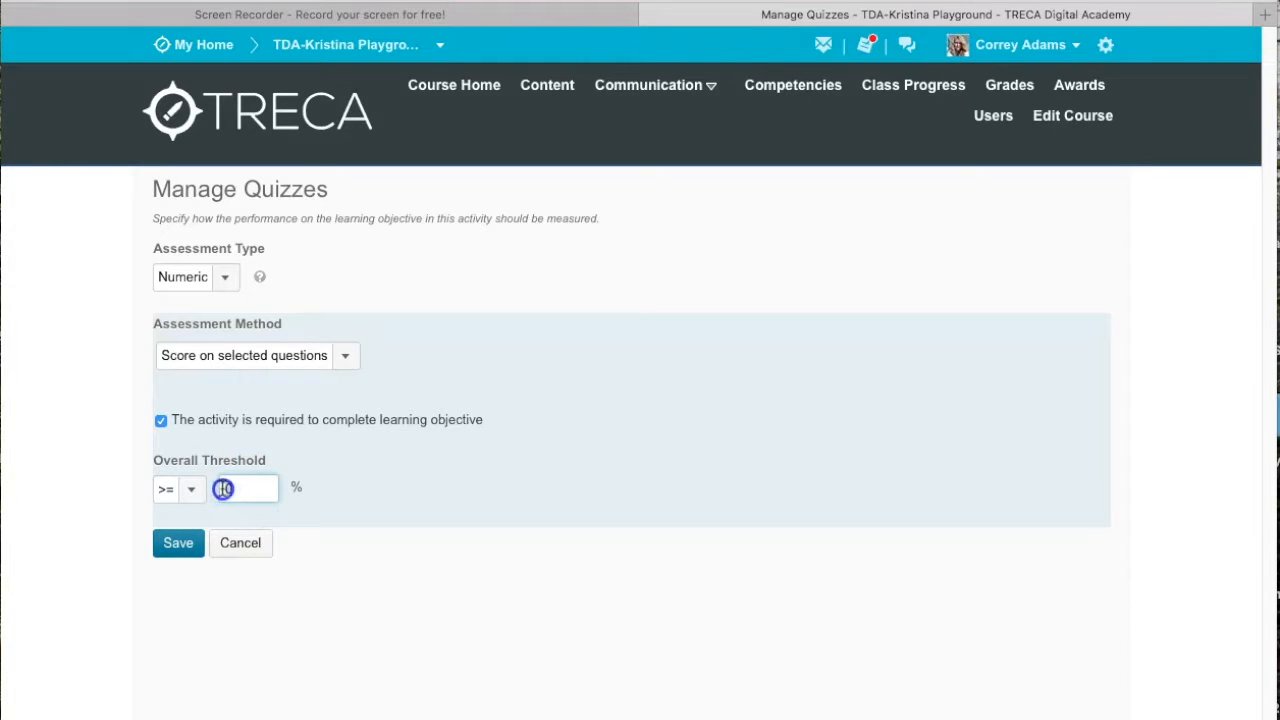
text(33)
click(231, 493)
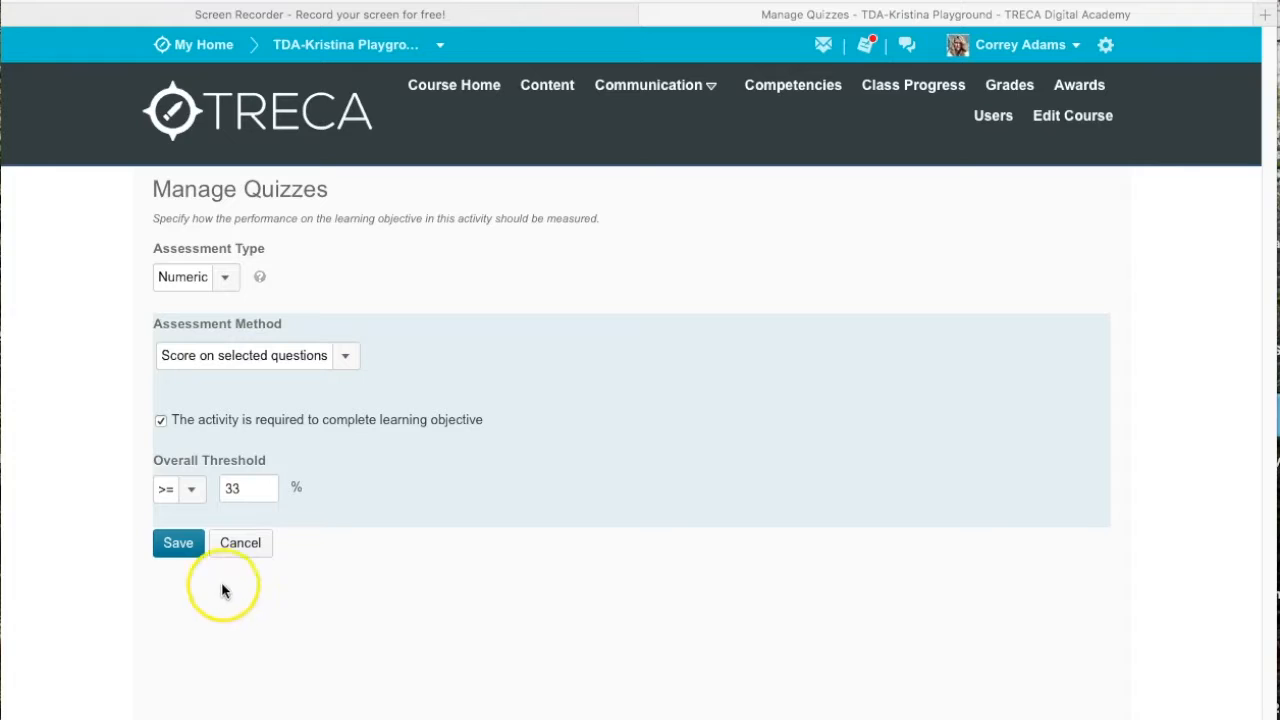
click(177, 545)
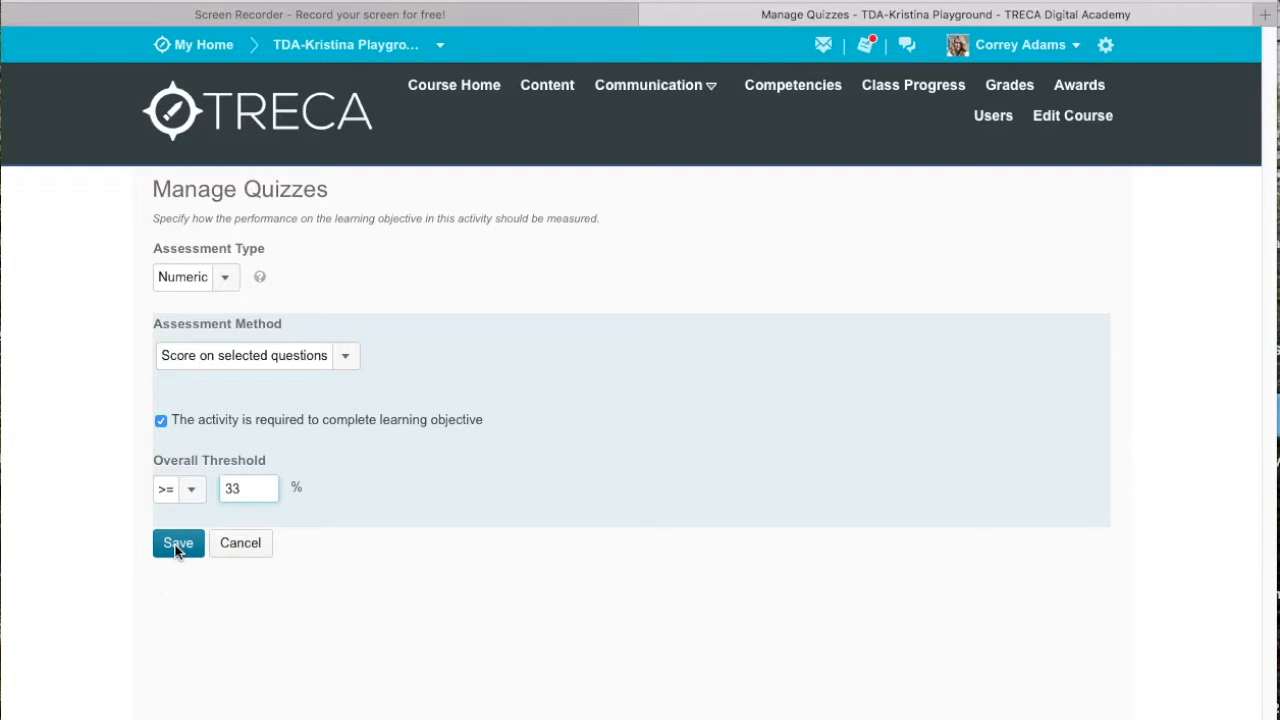
click(177, 545)
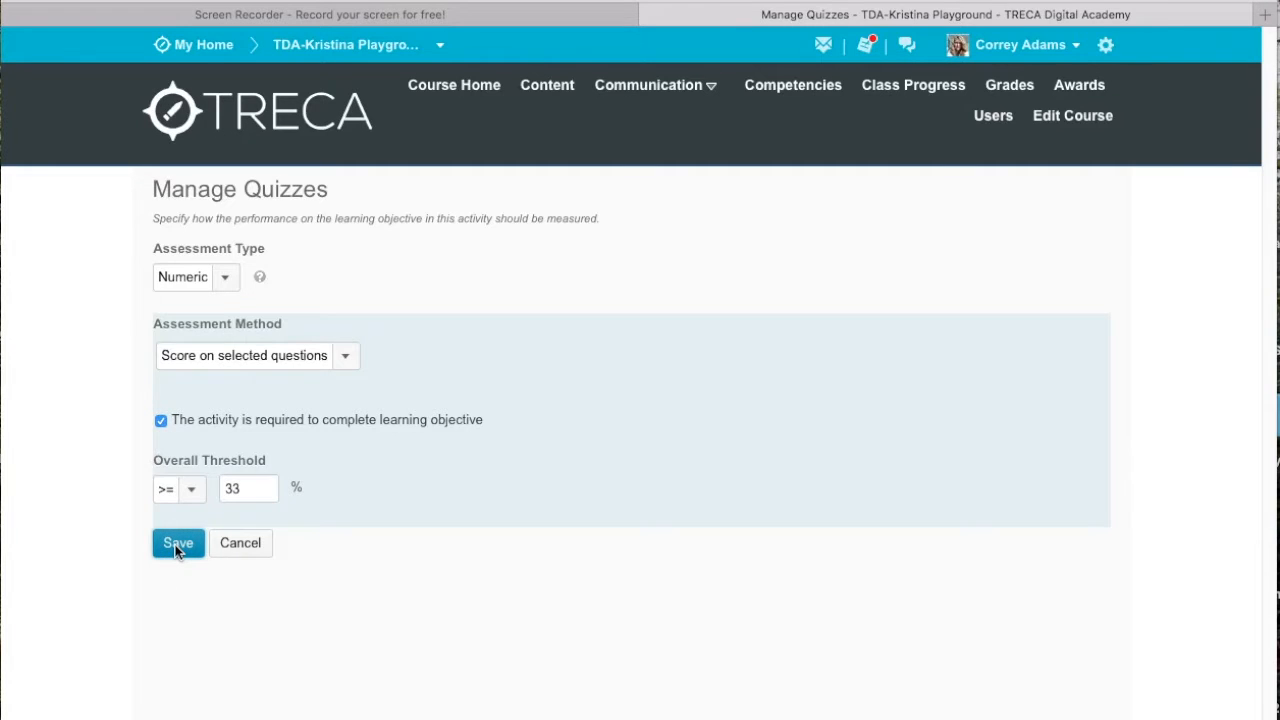
Step: Review which quiz questions are associated with the African Art objective
drag(1270, 210, 1270, 719)
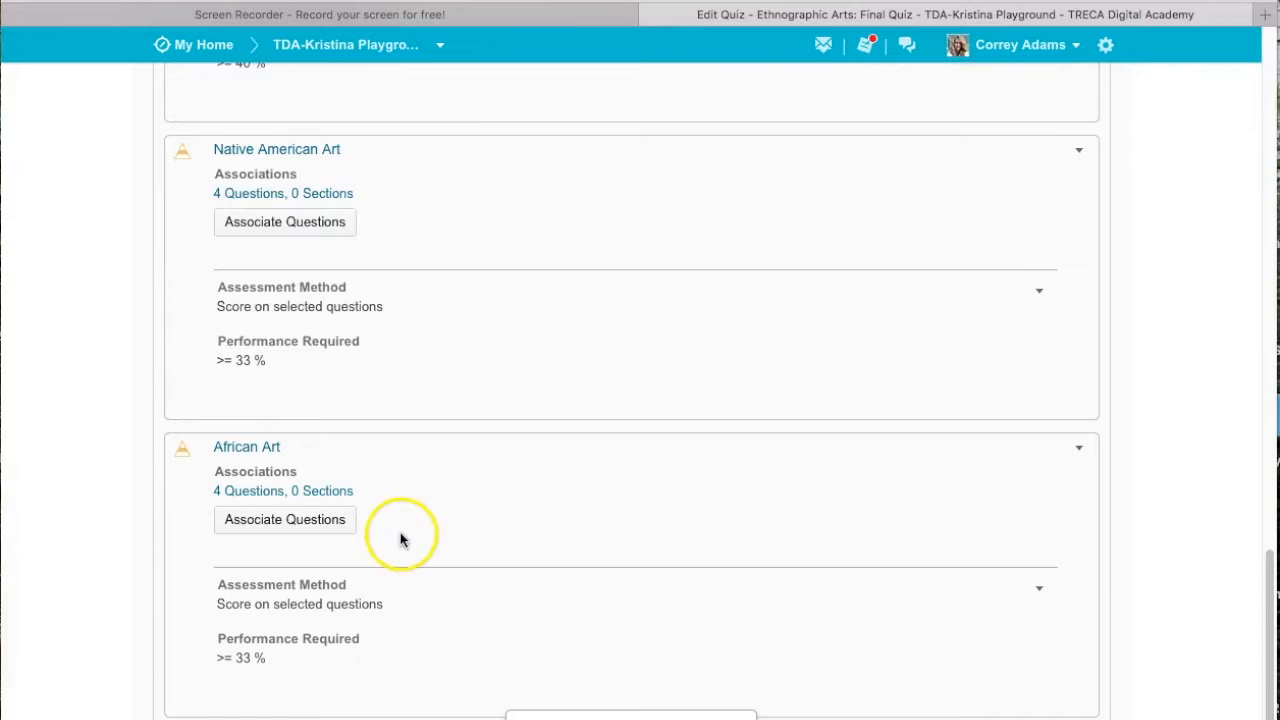
click(251, 523)
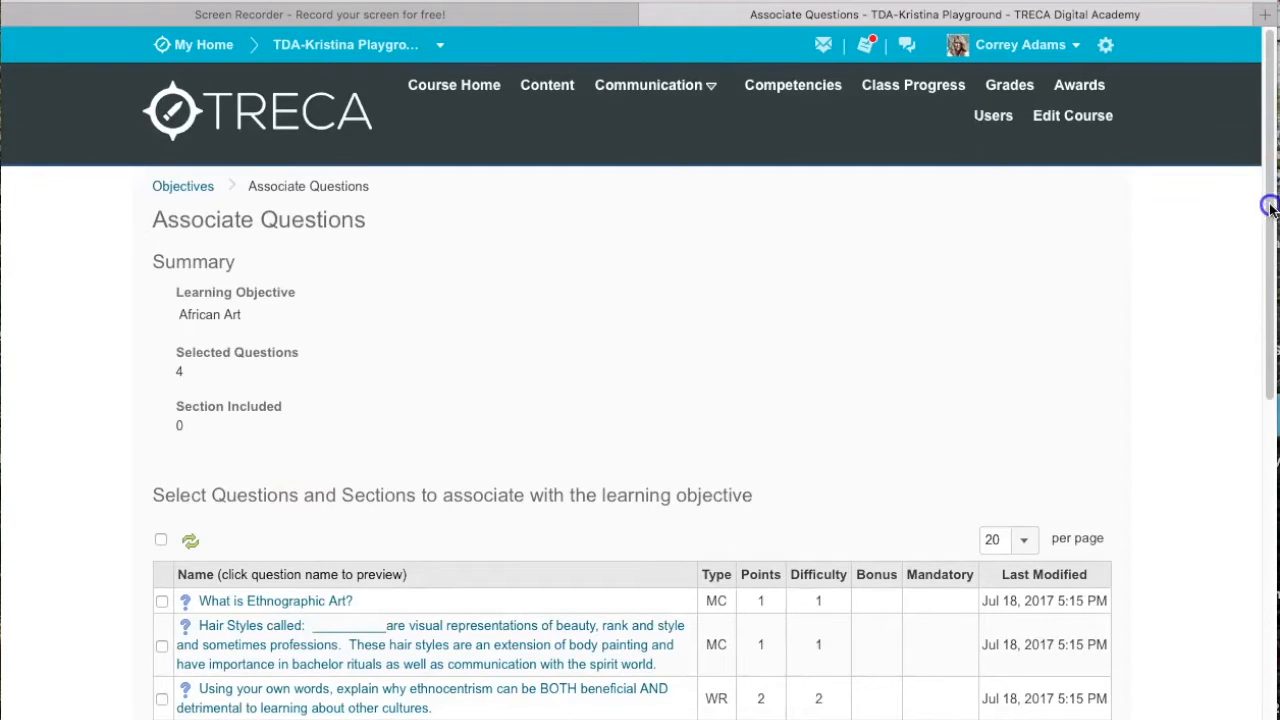
drag(1270, 191, 1270, 566)
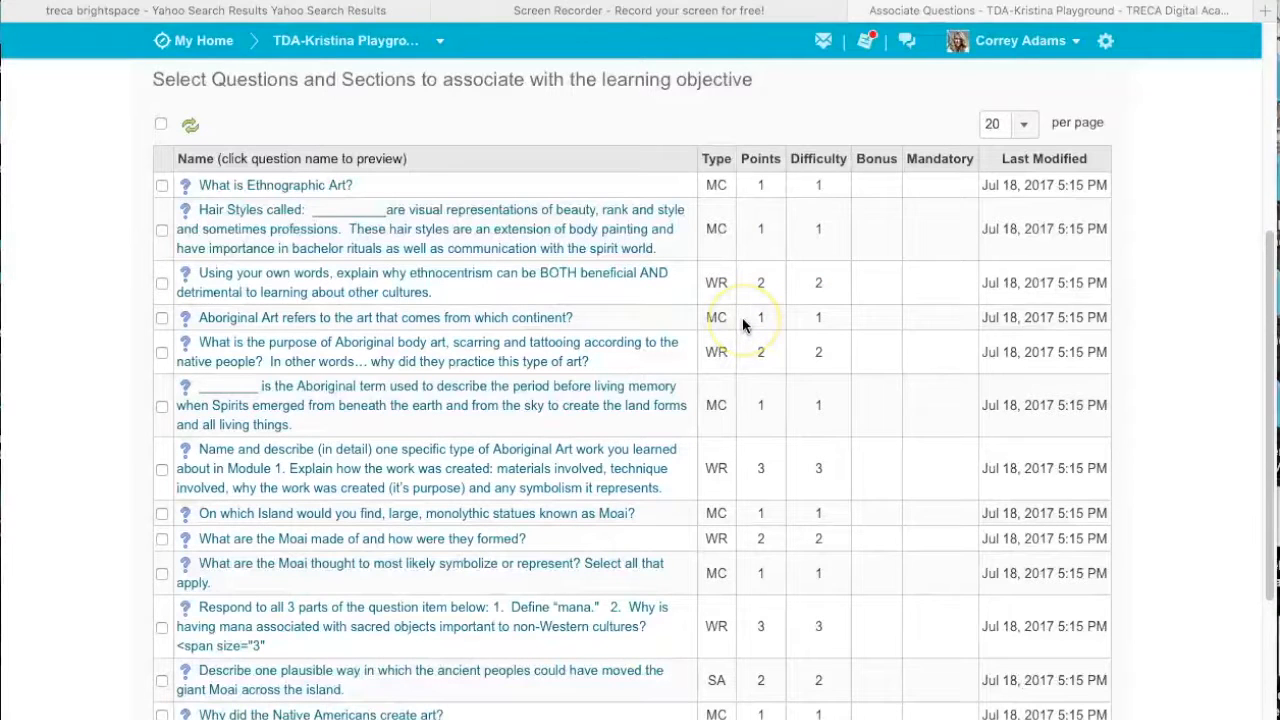
drag(1269, 256, 1268, 326)
scroll(1155, 540, down, 3)
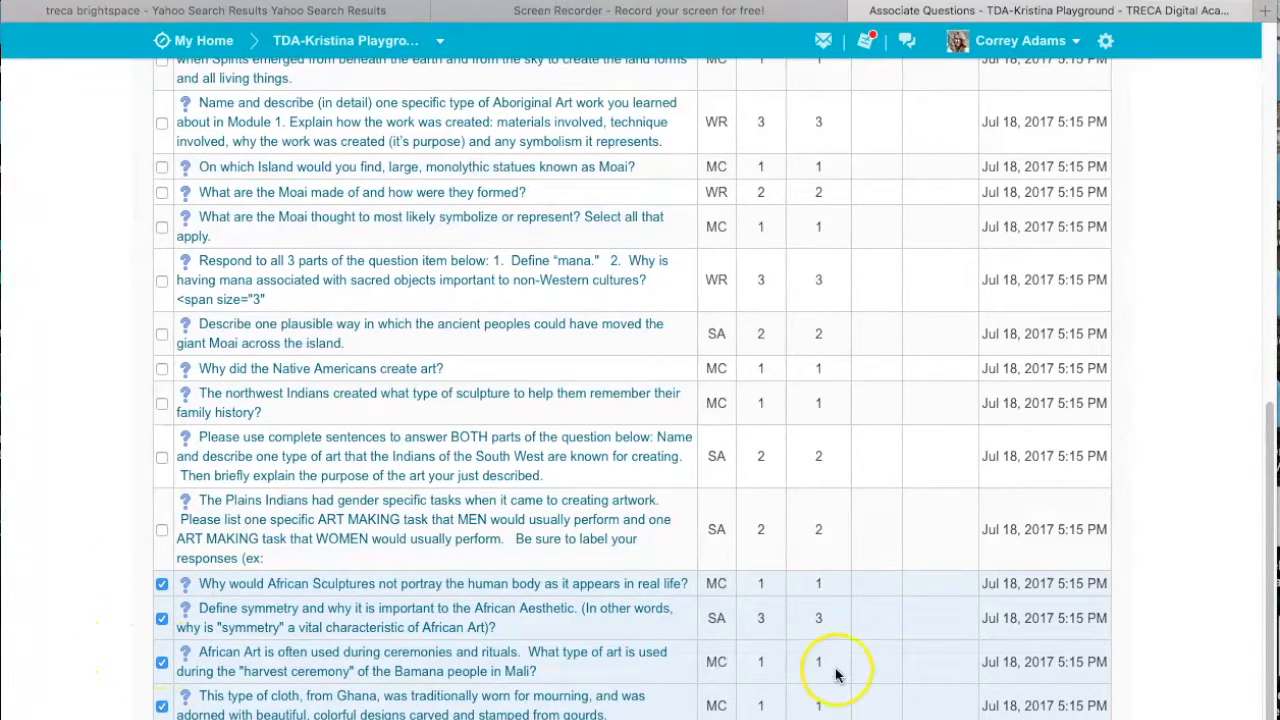
drag(1265, 690, 1236, 690)
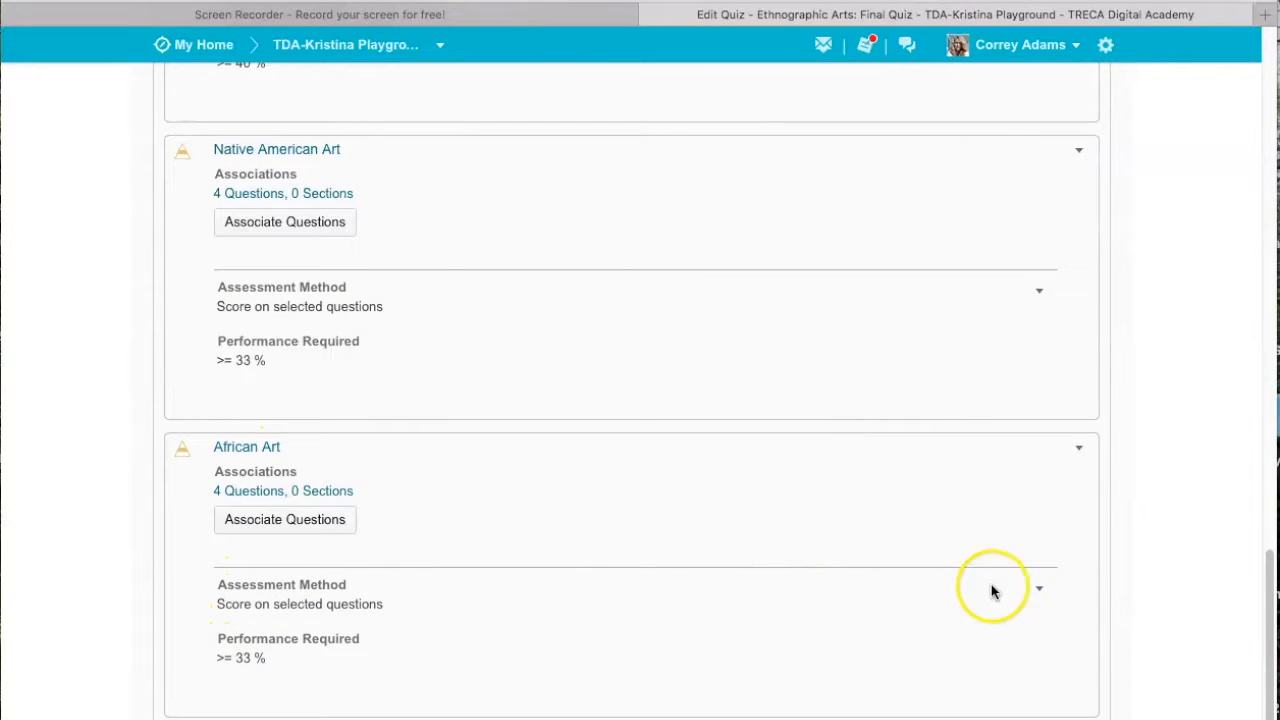
Step: View the users' results for the African Art assessment, and close the results page
click(1041, 594)
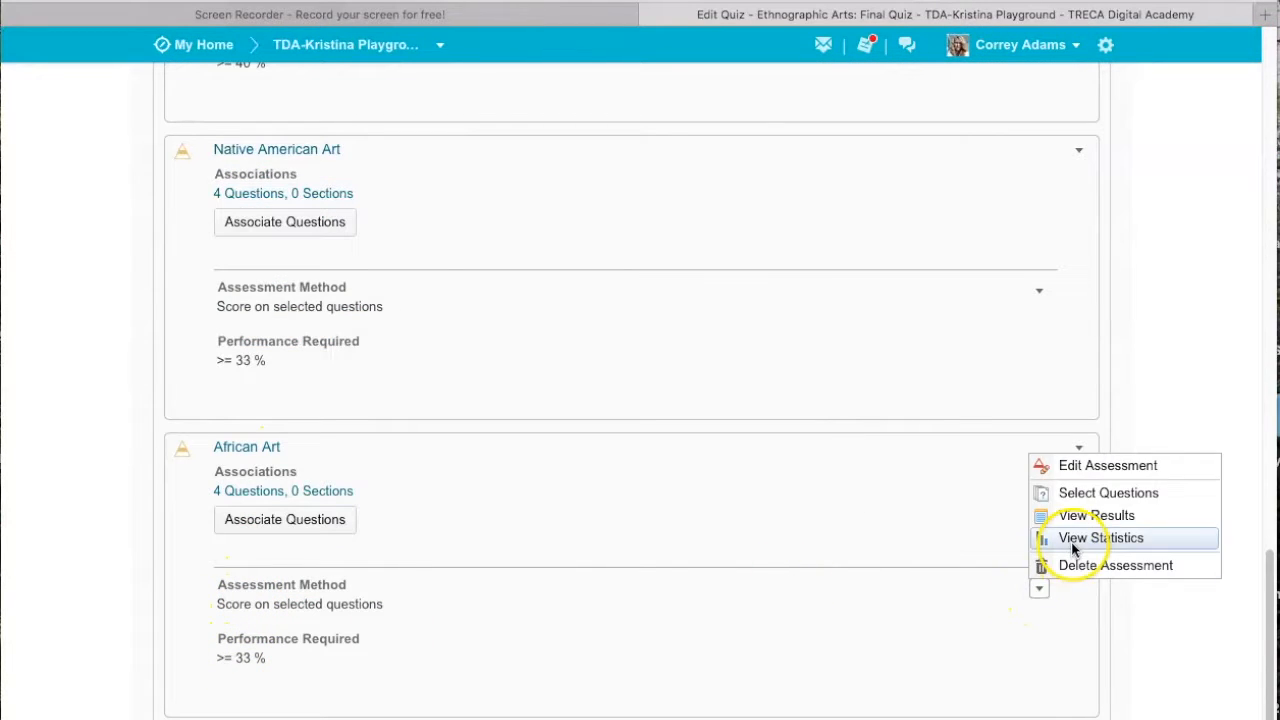
click(1071, 516)
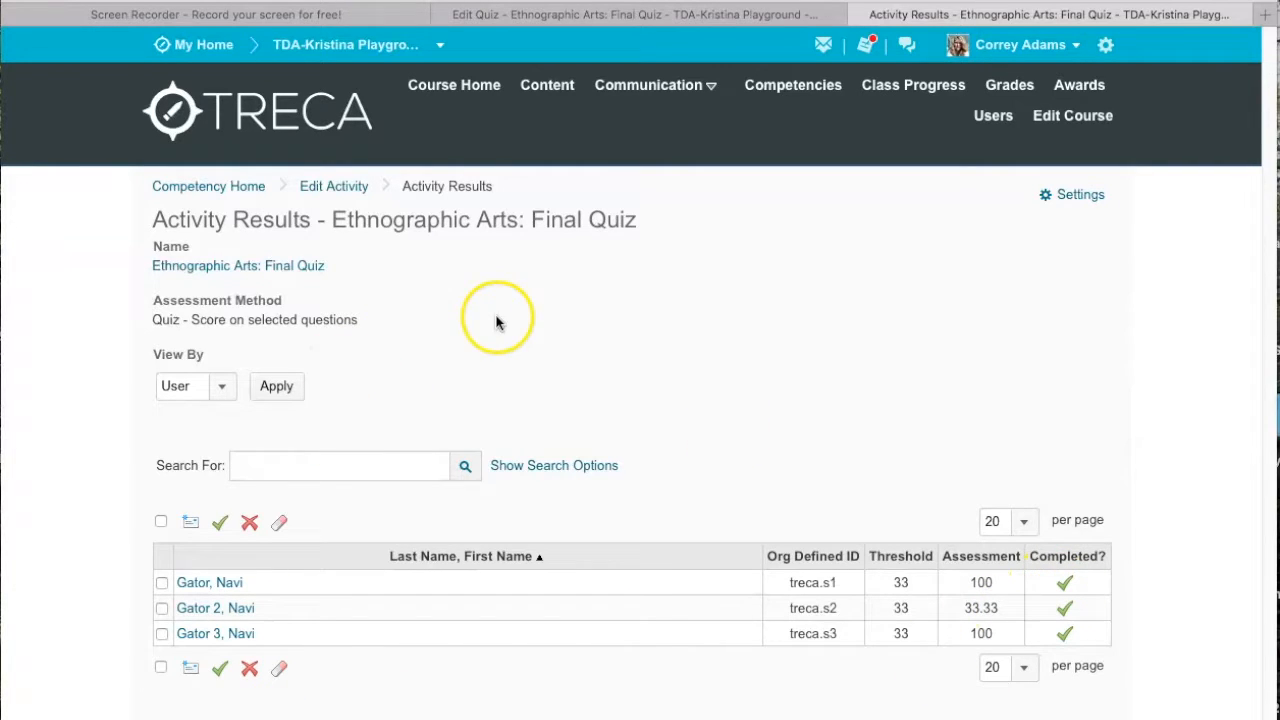
click(859, 15)
Step: Examine the African Art assessment's statistics, including grade distribution and individual scores, and return to the start of the quiz objectives
click(1039, 588)
click(1051, 537)
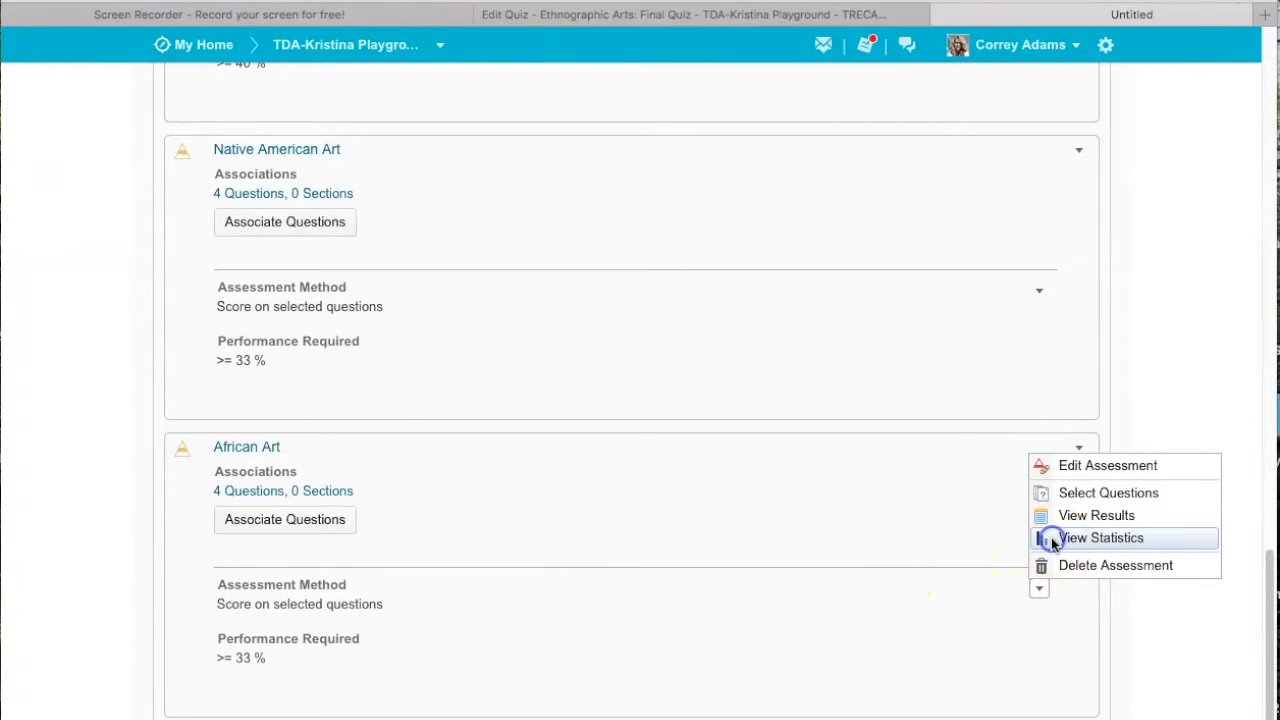
drag(1268, 240, 1270, 510)
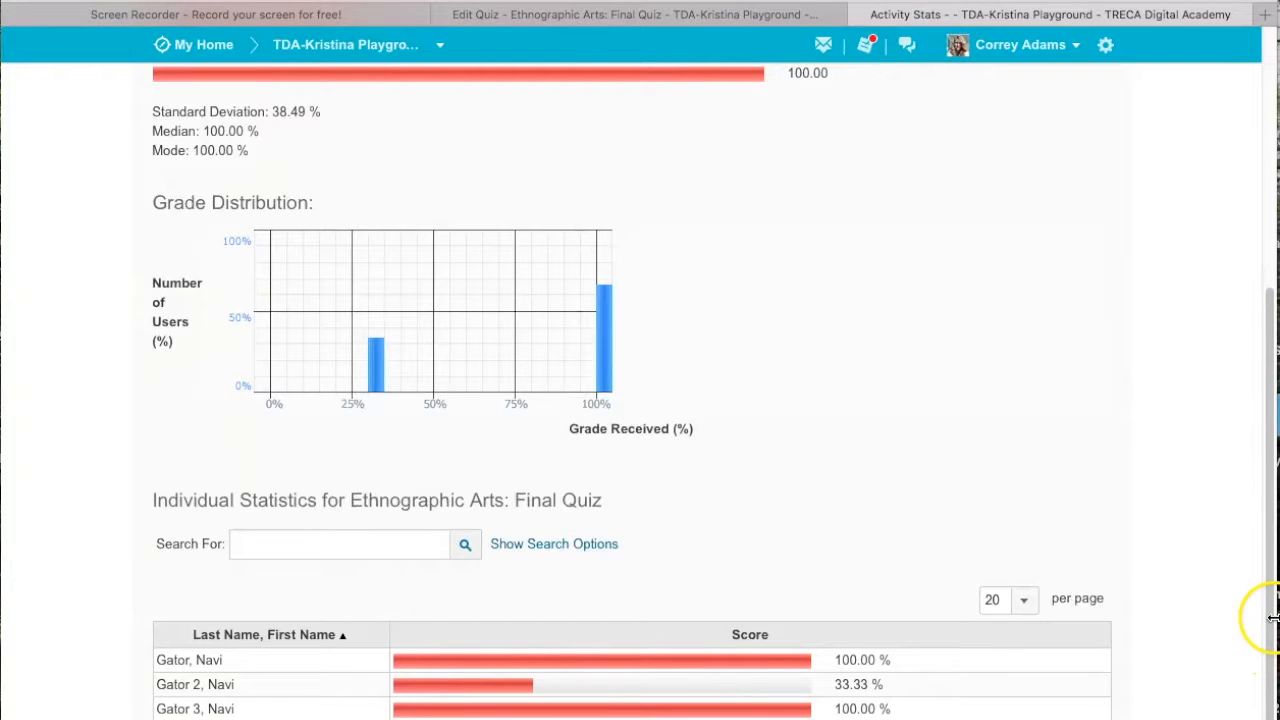
drag(1270, 618, 1257, 354)
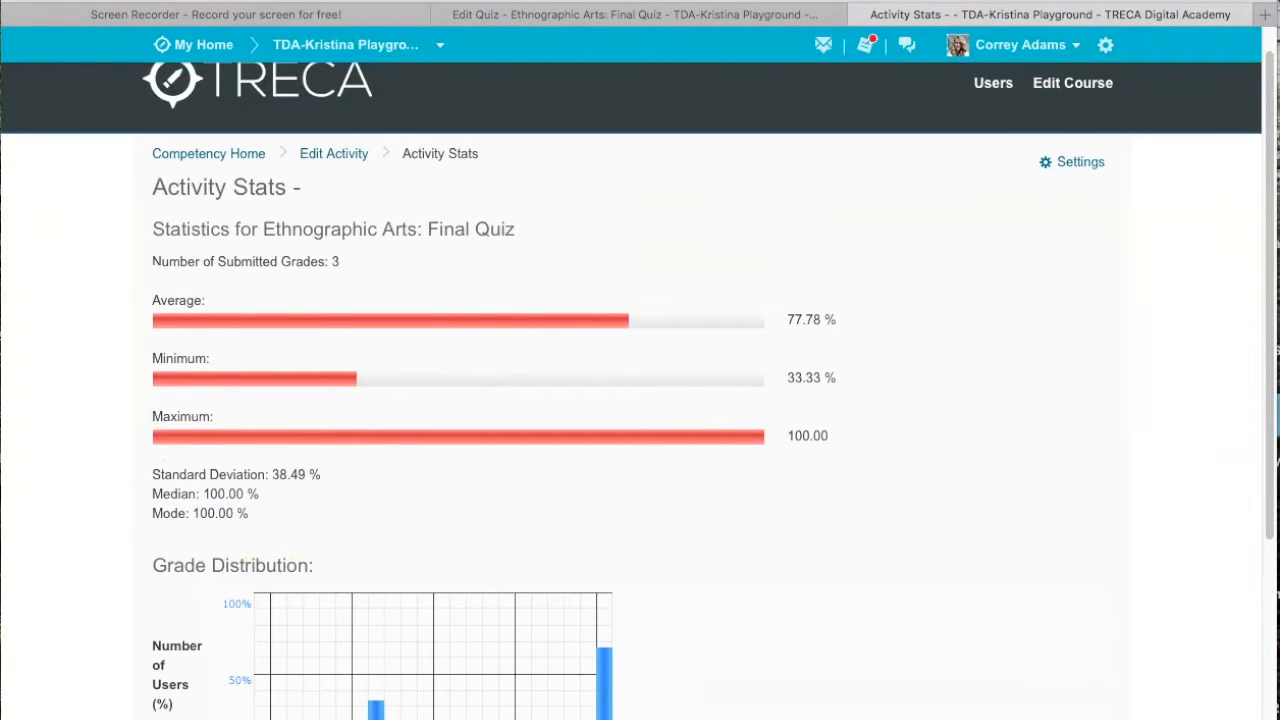
scroll(45, 541, up, 1)
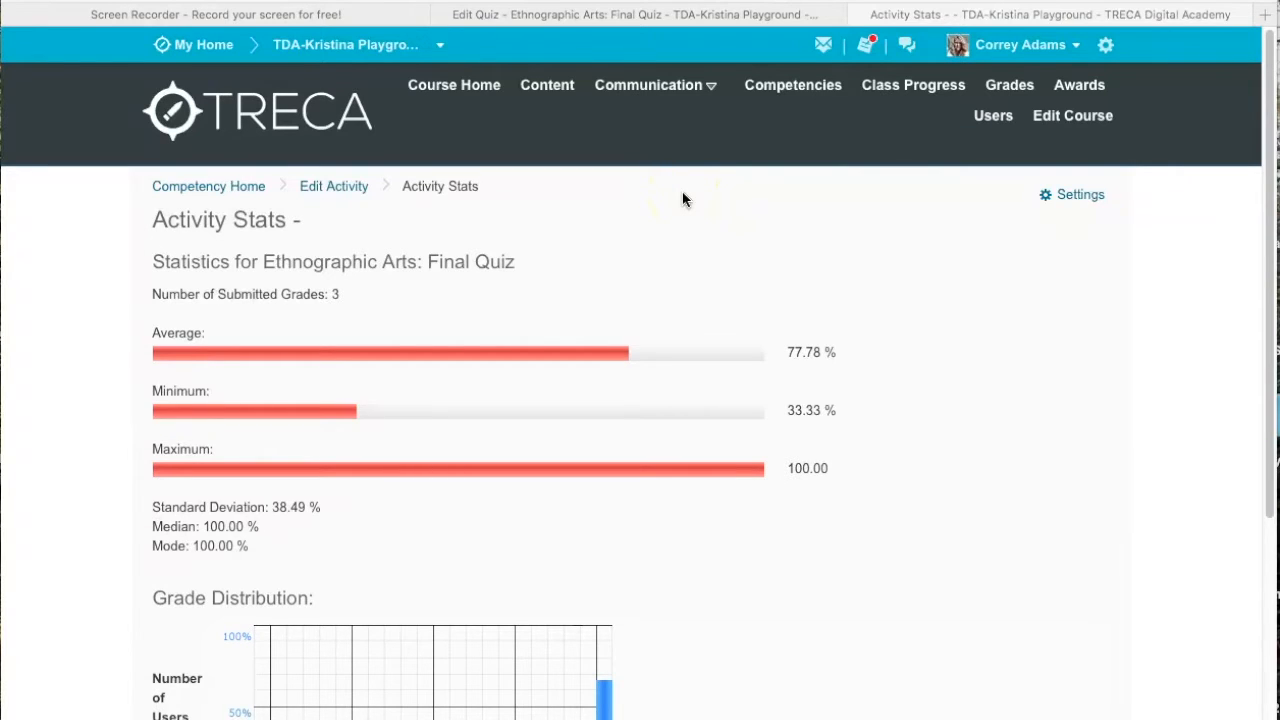
click(1267, 261)
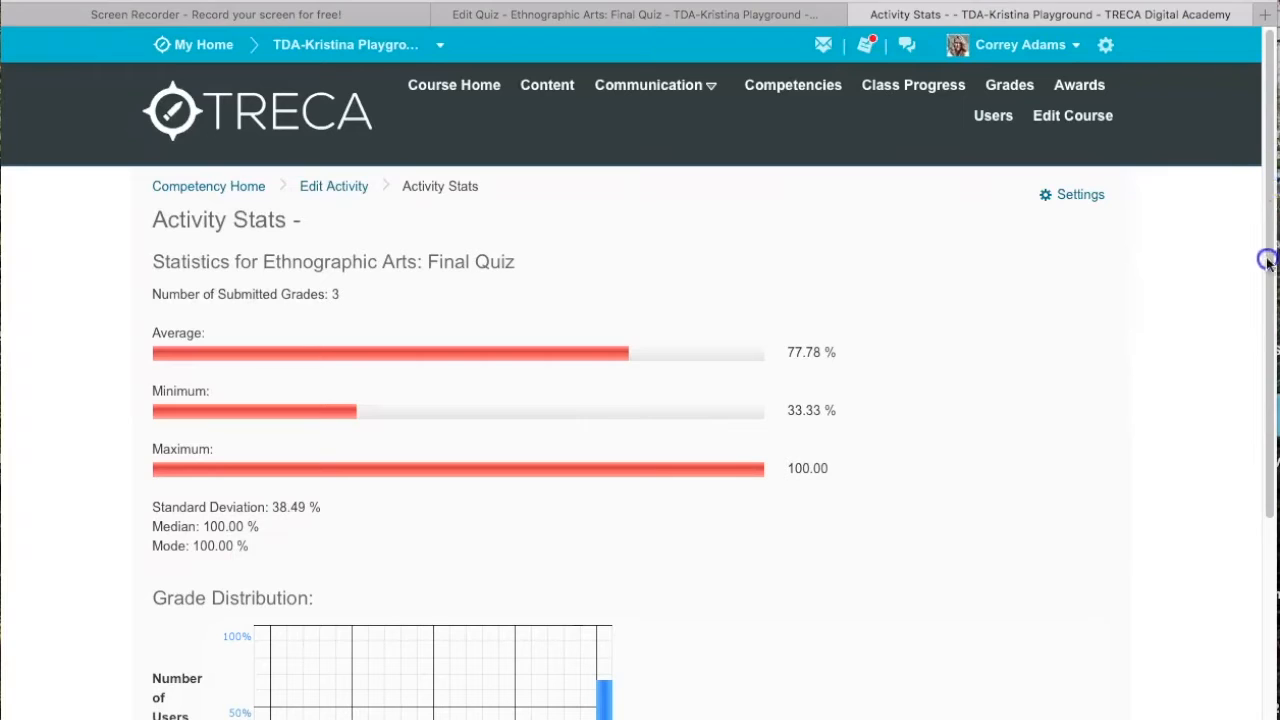
drag(1260, 286, 1264, 230)
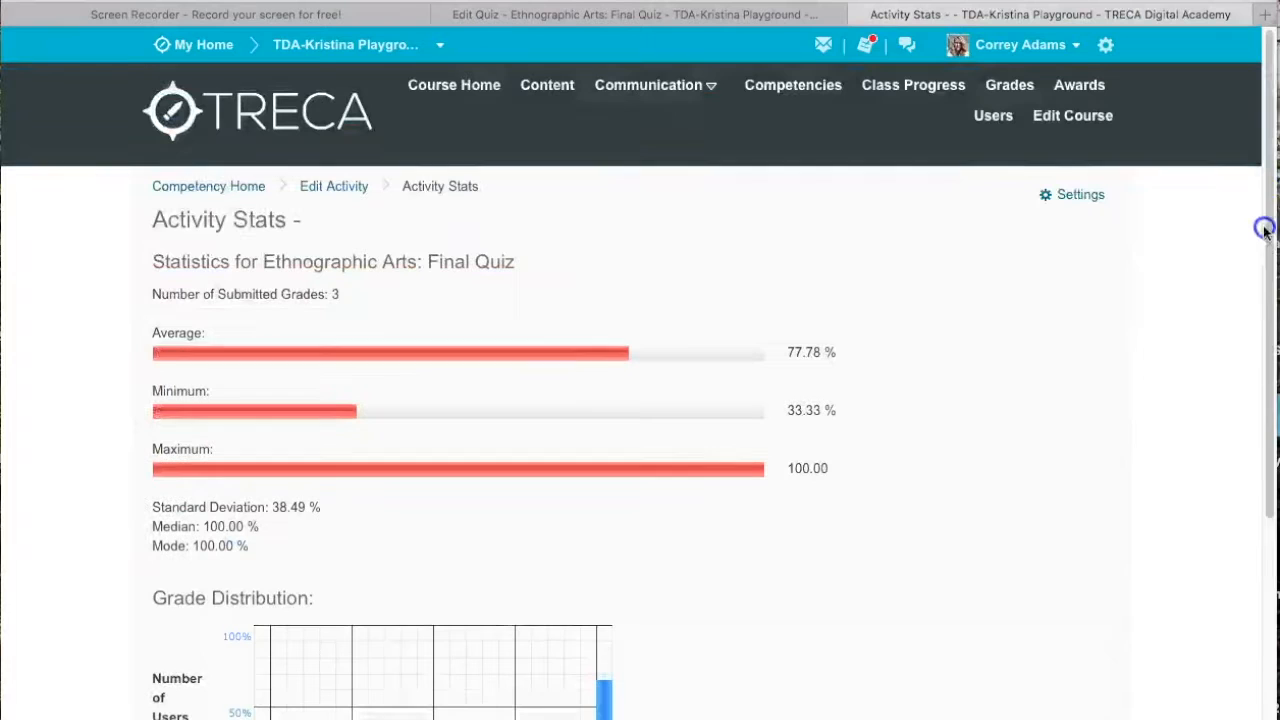
click(859, 15)
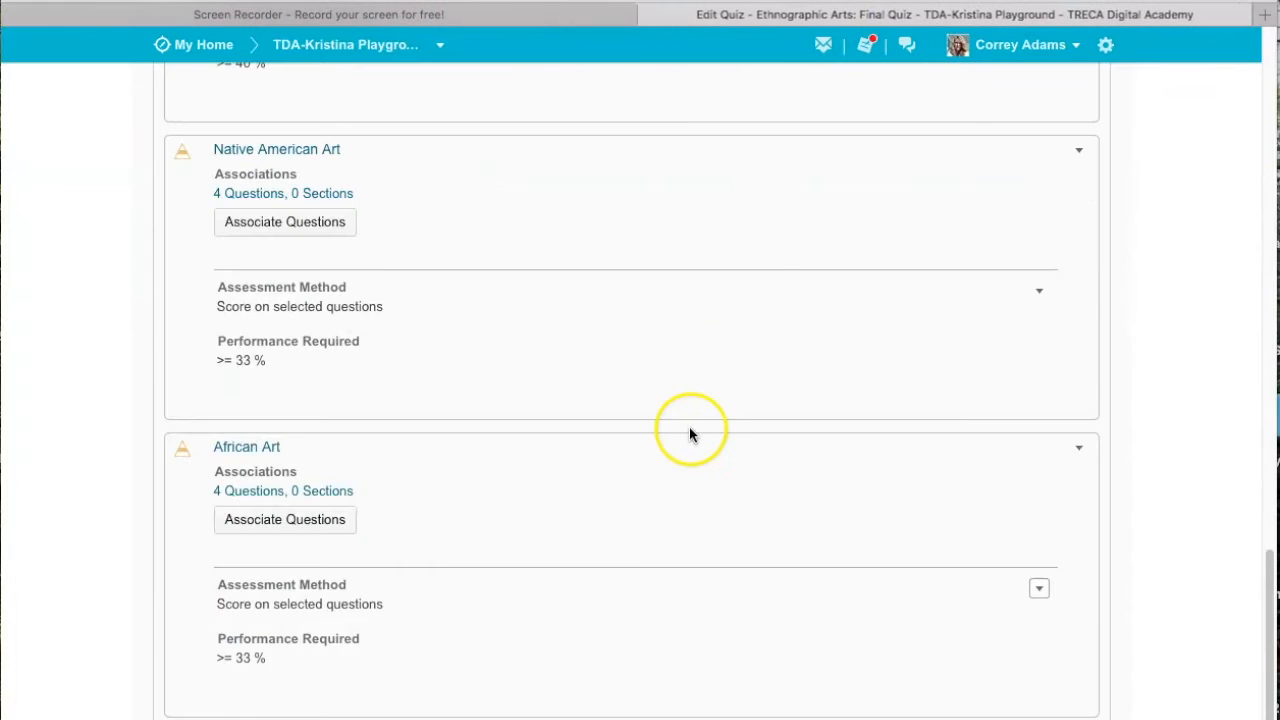
drag(1269, 651, 1267, 126)
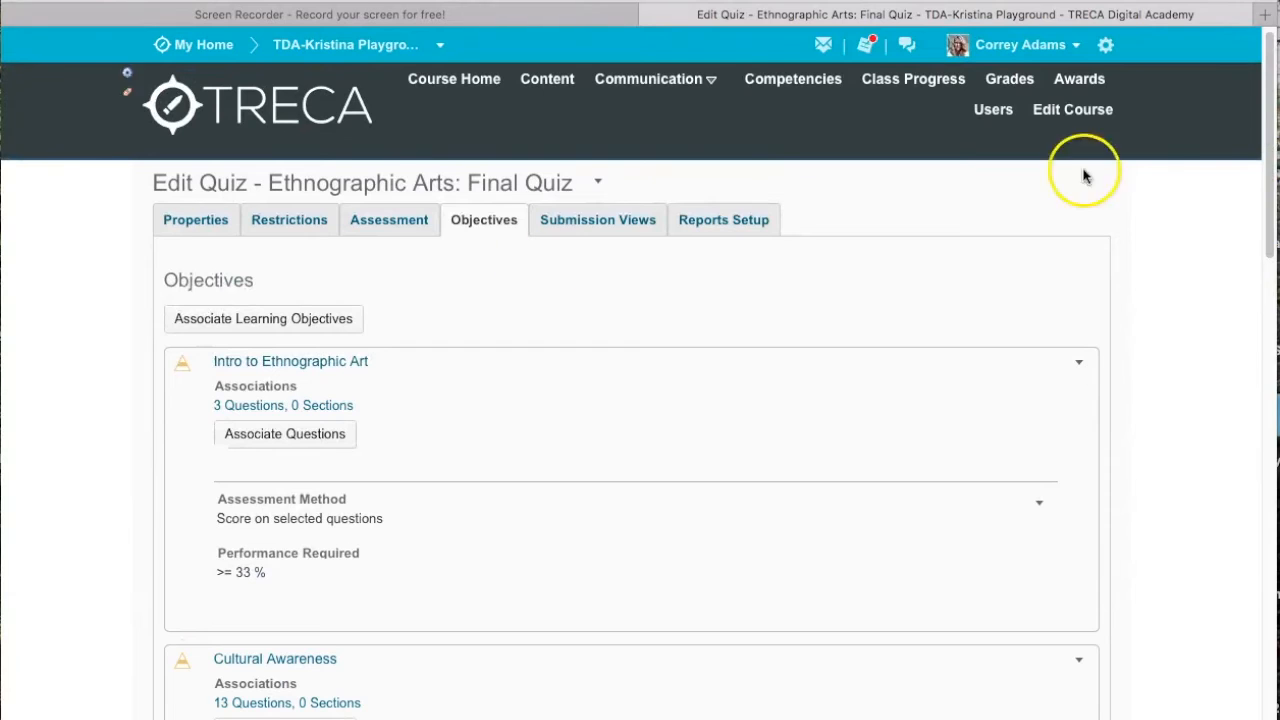